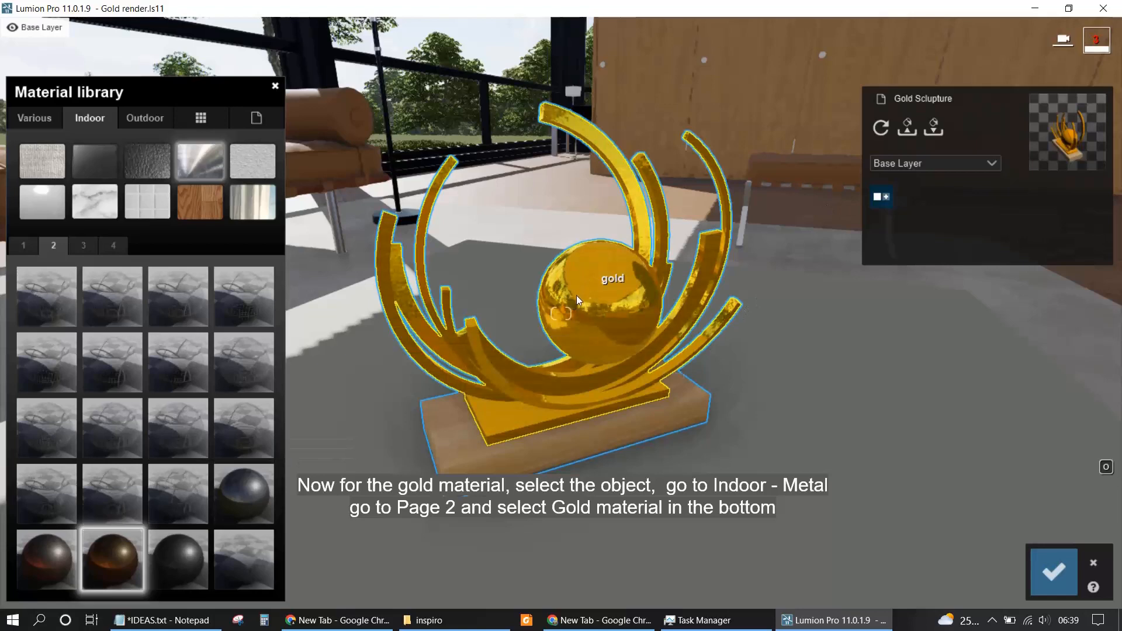
Step: In the sculpture's Gold material, set the relief to 0 and slightly reduce the custom map scale
{"action": "scroll", "coordinate": [597, 338], "scroll_direction": "up", "scroll_amount": 5}
{"action": "scroll", "coordinate": [628, 337], "scroll_direction": "up", "scroll_amount": 3}
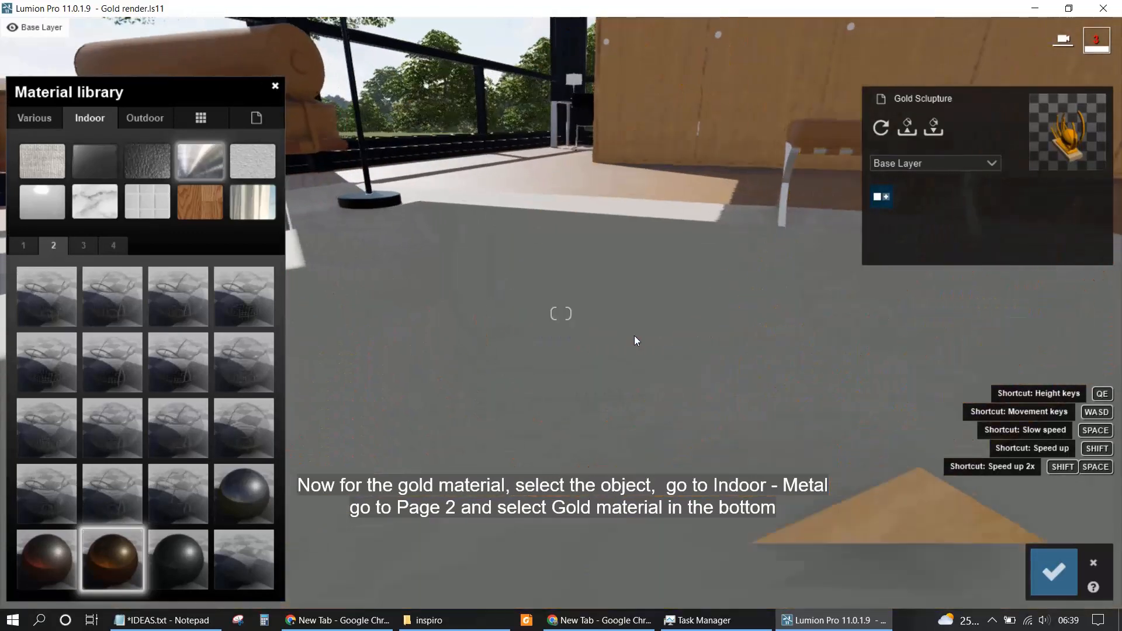
{"action": "scroll", "coordinate": [634, 337], "scroll_direction": "down", "scroll_amount": 3}
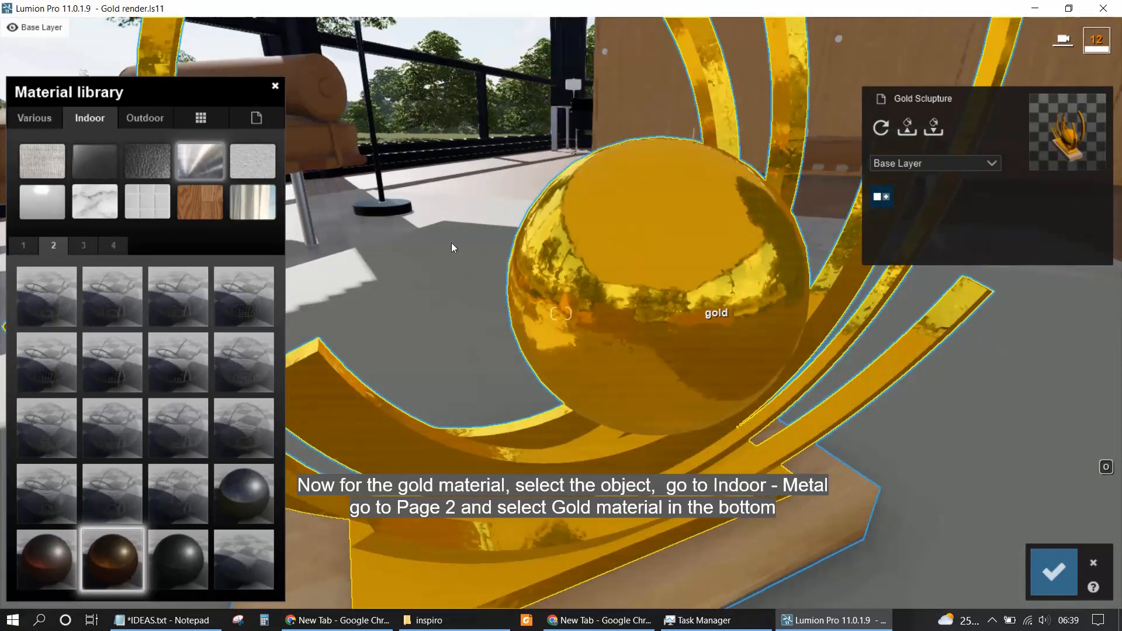
{"action": "double_click", "coordinate": [132, 562]}
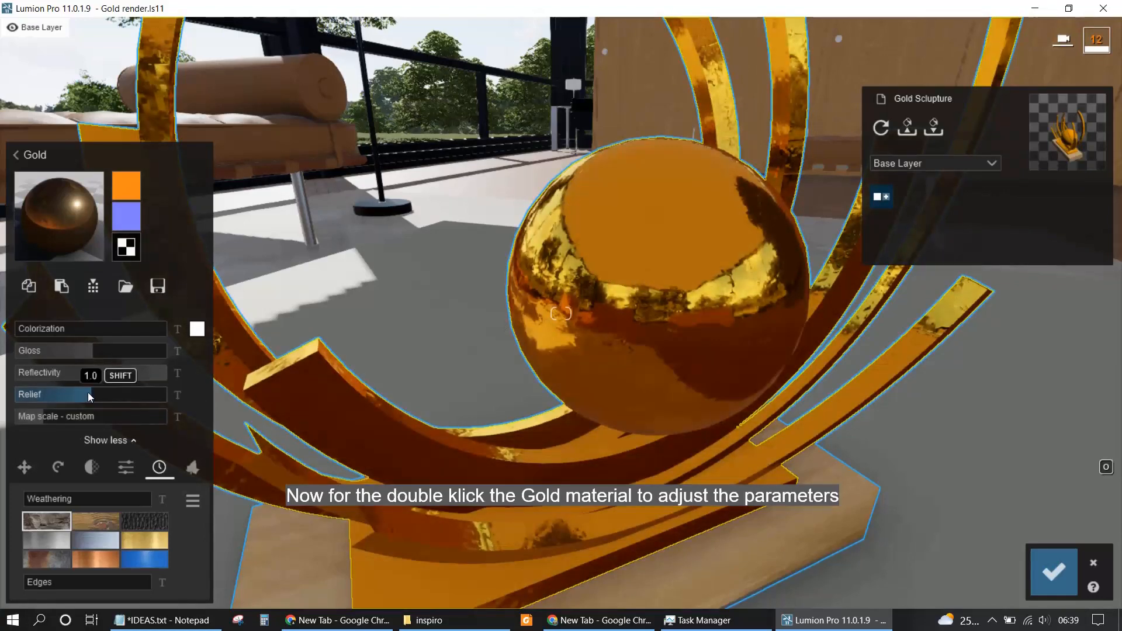
{"action": "mouse_move", "coordinate": [83, 394]}
{"action": "left_mouse_down"}
{"action": "mouse_move", "coordinate": [1, 401]}
{"action": "mouse_move", "coordinate": [171, 394]}
{"action": "mouse_move", "coordinate": [1, 399]}
{"action": "left_mouse_up"}
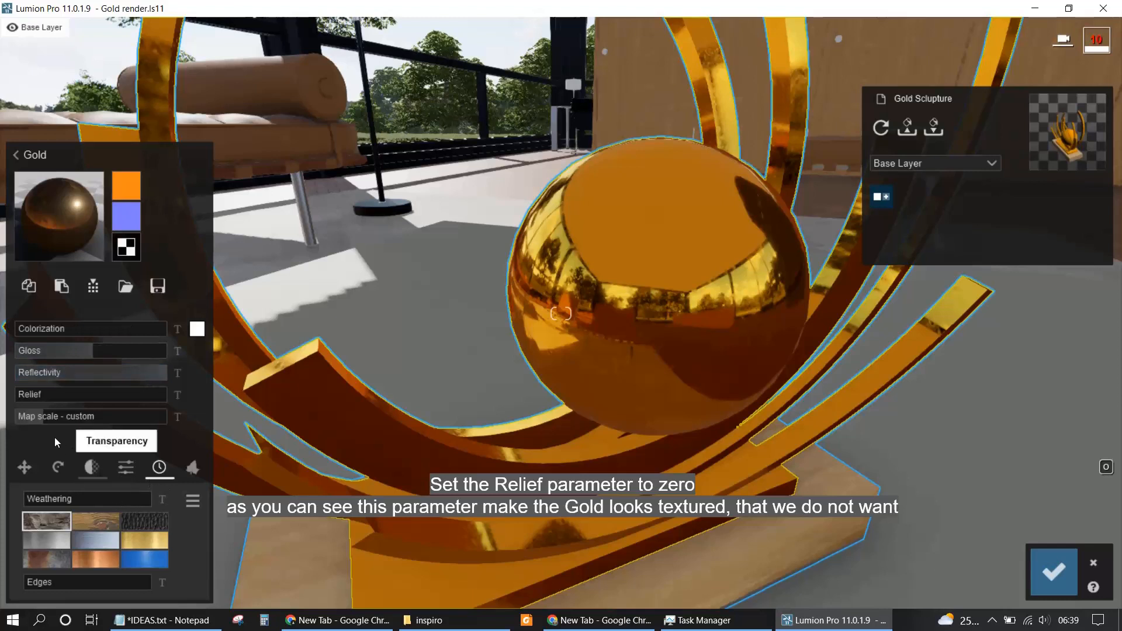
{"action": "left_click", "coordinate": [43, 421]}
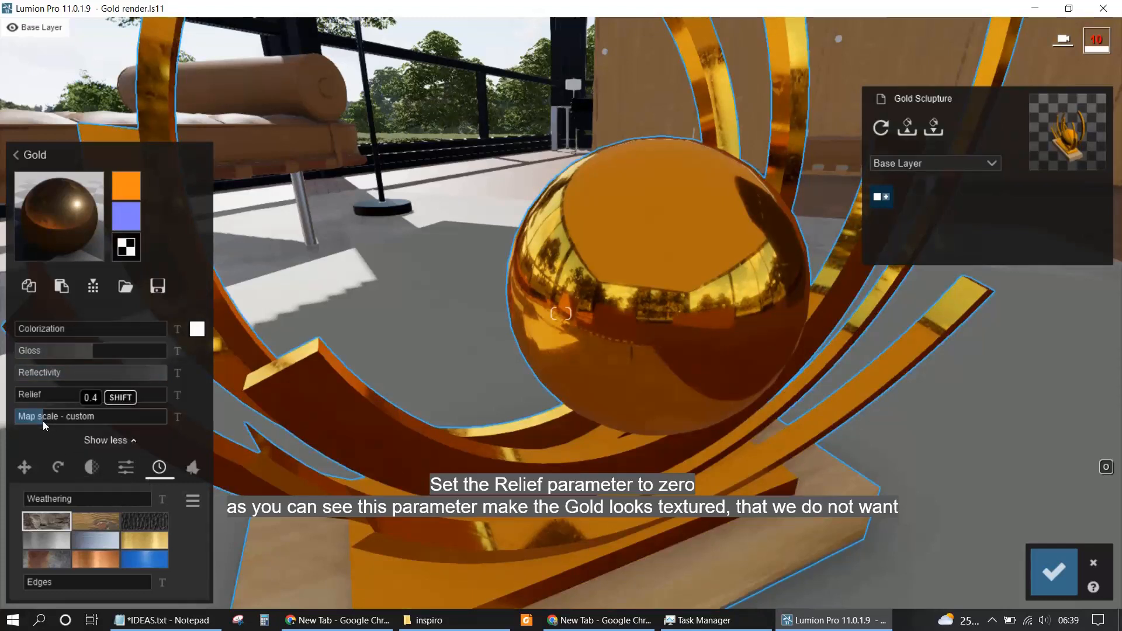
{"action": "mouse_move", "coordinate": [39, 421]}
{"action": "left_mouse_down"}
{"action": "mouse_move", "coordinate": [18, 421]}
{"action": "mouse_move", "coordinate": [109, 419]}
{"action": "mouse_move", "coordinate": [19, 418]}
{"action": "mouse_move", "coordinate": [36, 422]}
{"action": "left_mouse_up"}
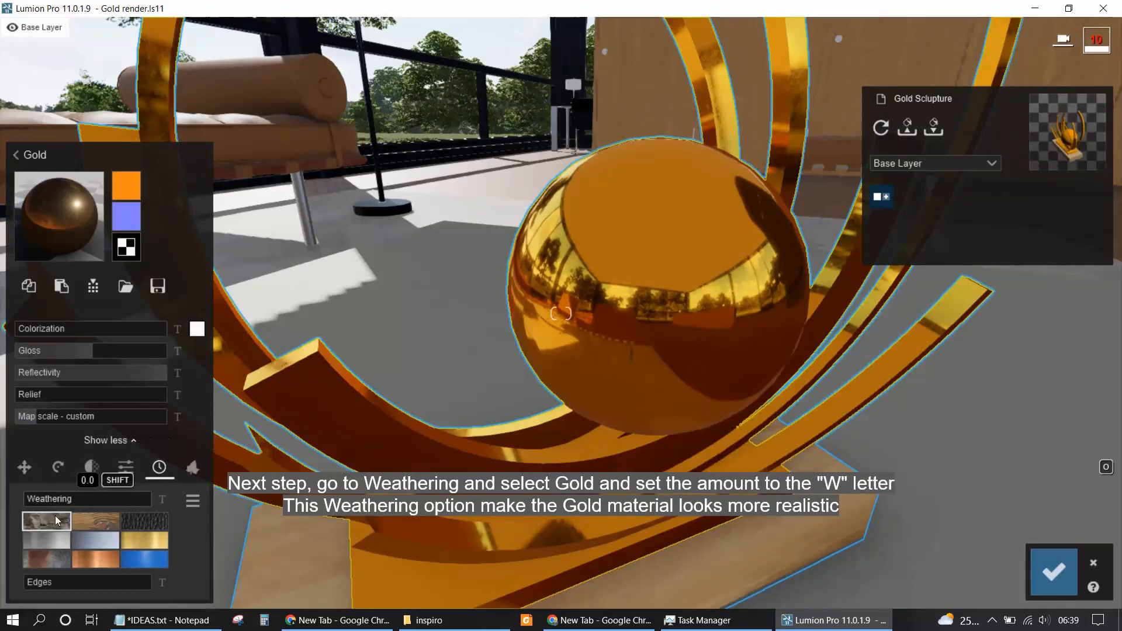
Step: Apply gold weathering at about 0.1 to the sculpture's material and set its edges to 0.01
{"action": "left_click", "coordinate": [132, 540]}
{"action": "mouse_move", "coordinate": [30, 500]}
{"action": "left_mouse_down"}
{"action": "mouse_move", "coordinate": [62, 502]}
{"action": "mouse_move", "coordinate": [37, 502]}
{"action": "left_mouse_up"}
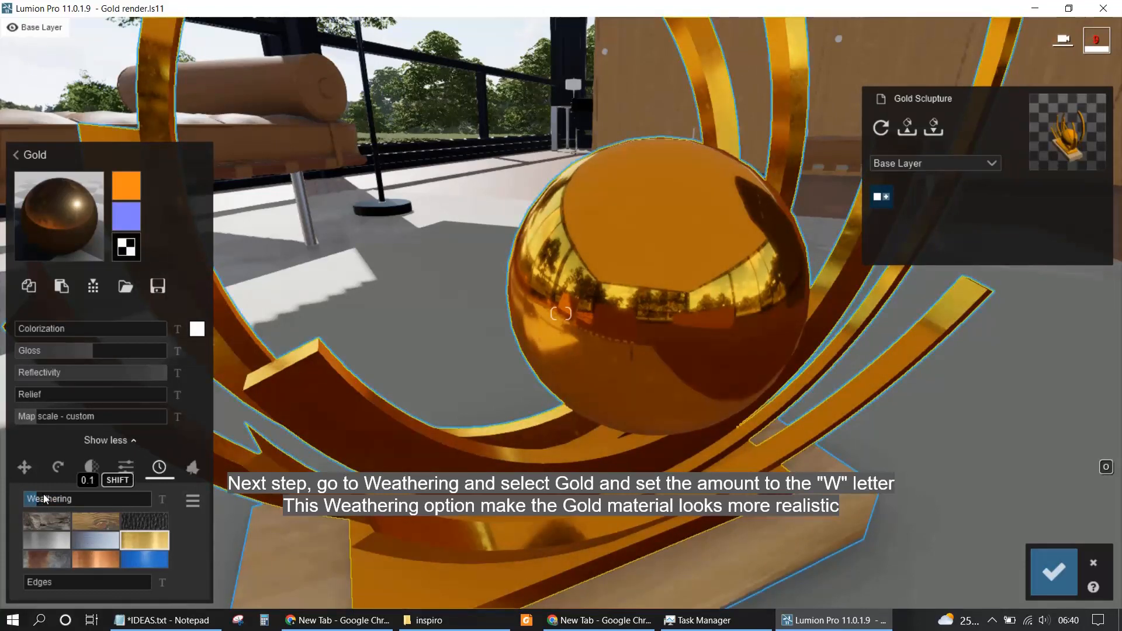
{"action": "double_click", "coordinate": [36, 586]}
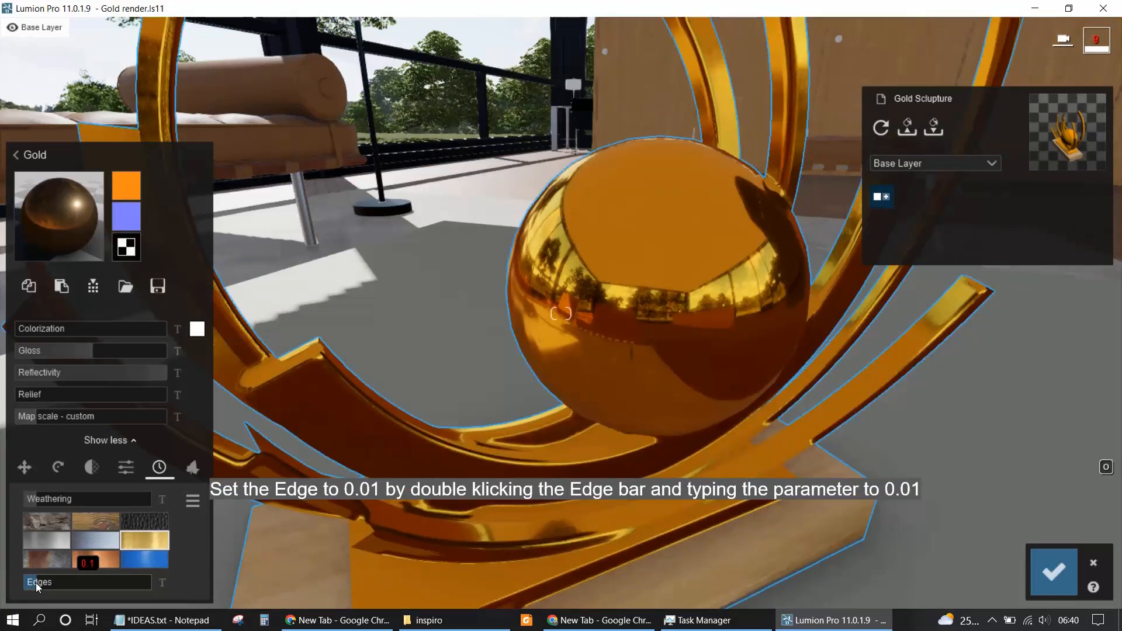
{"action": "left_click_drag", "start_coordinate": [37, 583], "coordinate": [33, 584]}
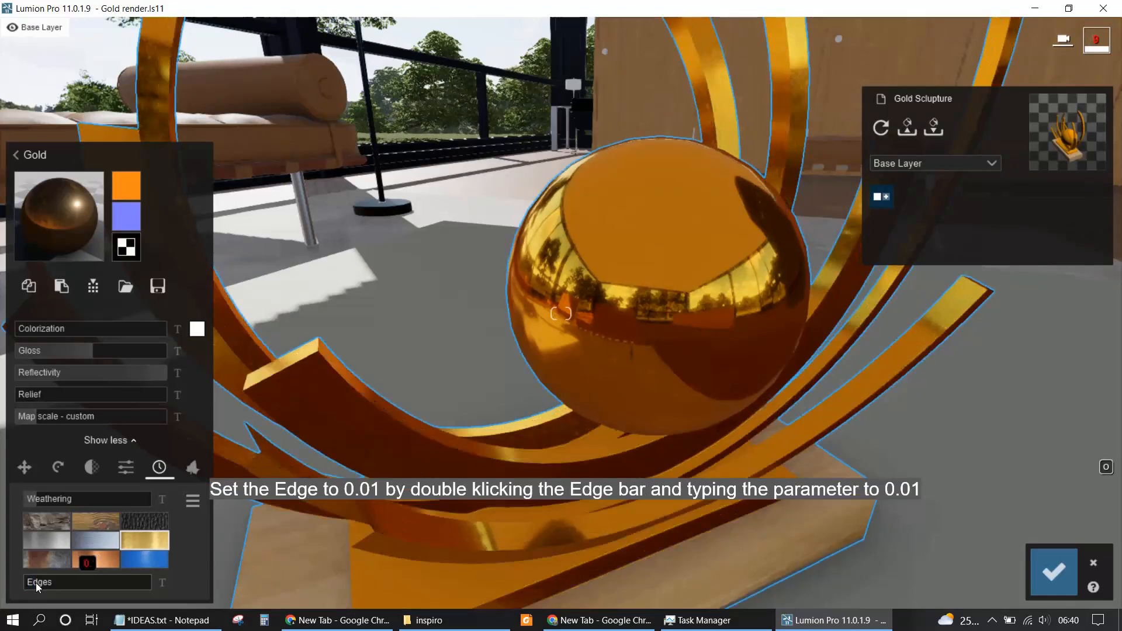
{"action": "type", "text": "1"}
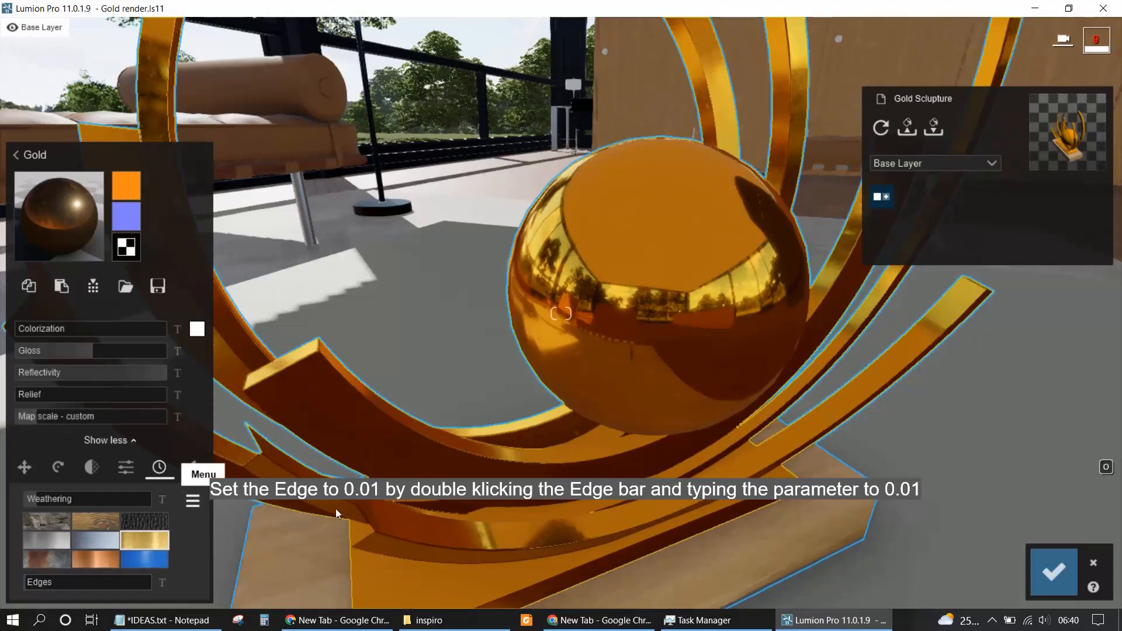
Step: Set the gold material's specular amount to 0.4 and save the material changes
{"action": "left_click", "coordinate": [126, 468]}
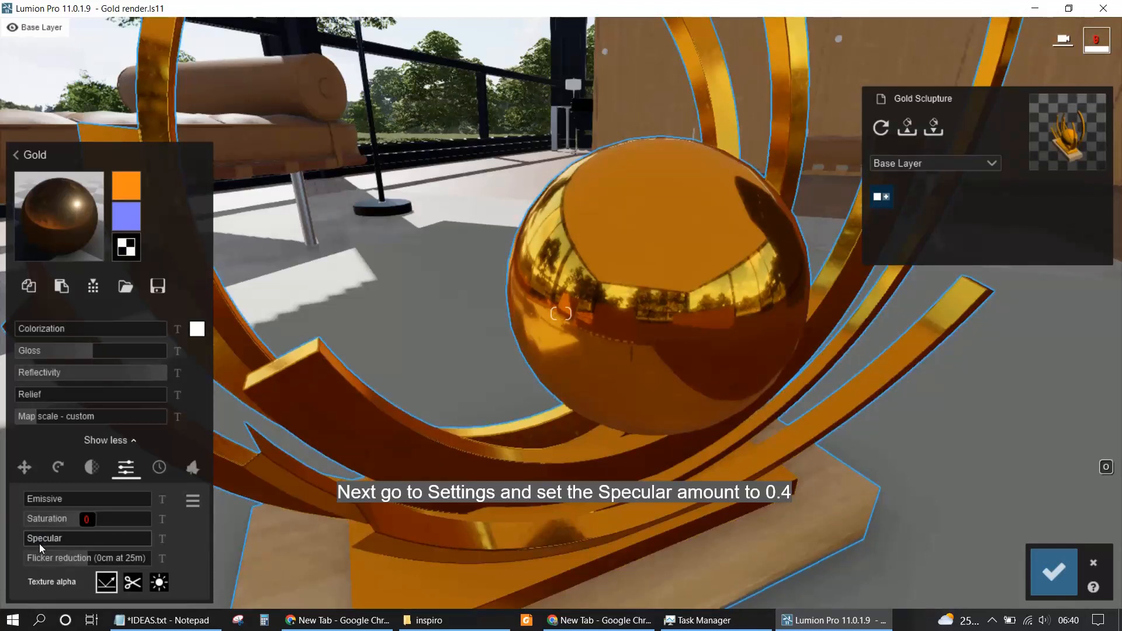
{"action": "type", "text": ".4"}
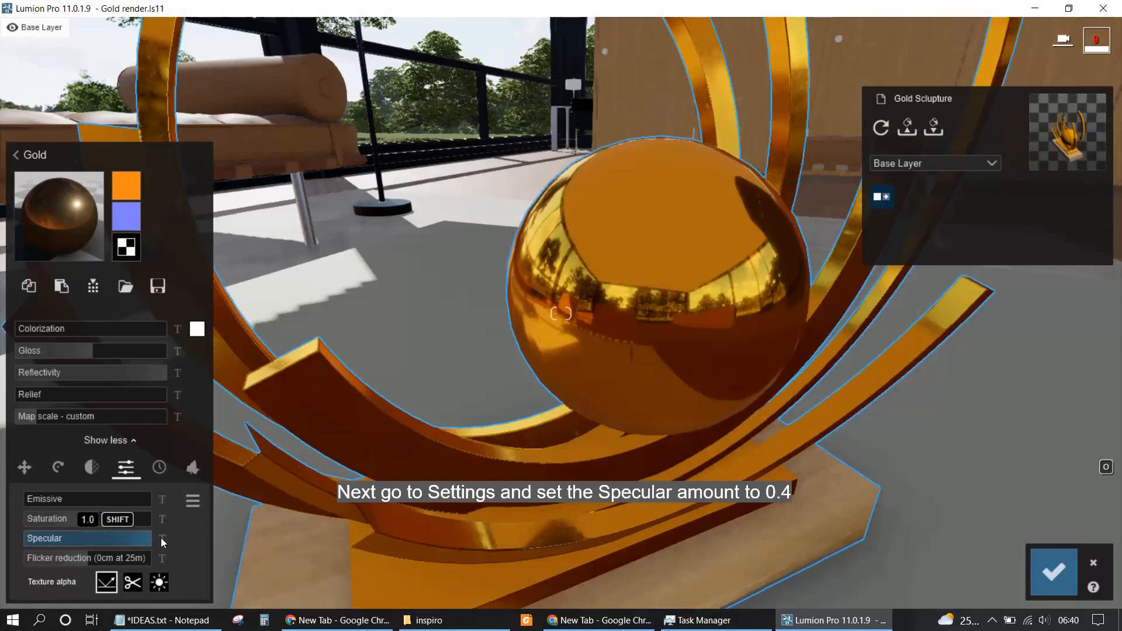
{"action": "mouse_move", "coordinate": [98, 538]}
{"action": "left_mouse_down"}
{"action": "mouse_move", "coordinate": [15, 542]}
{"action": "mouse_move", "coordinate": [84, 545]}
{"action": "left_mouse_up"}
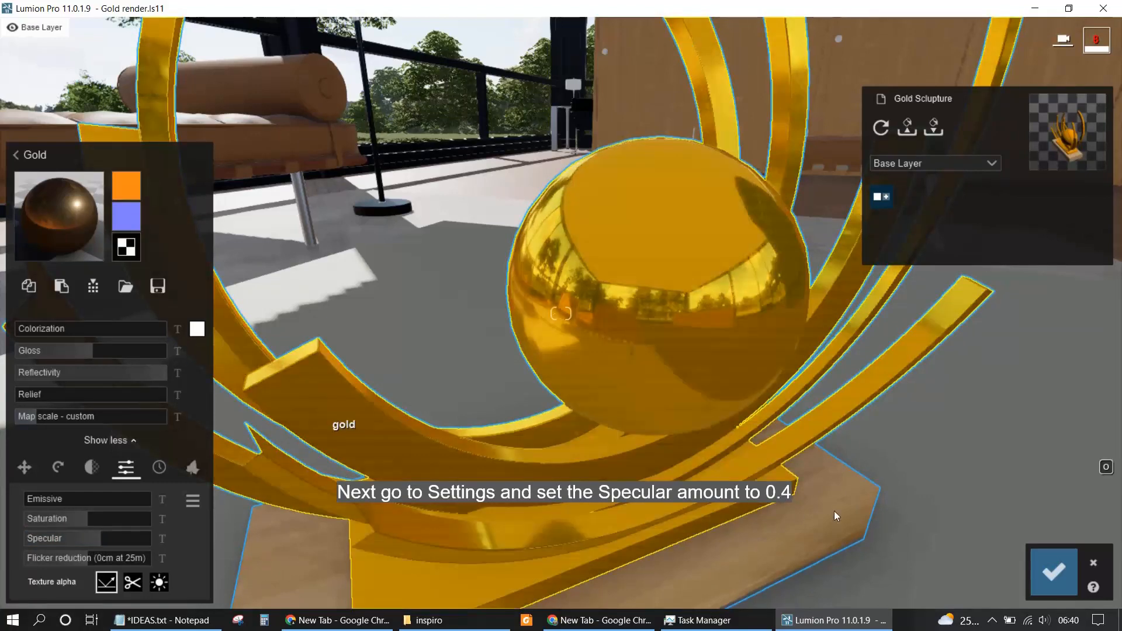
{"action": "left_click", "coordinate": [1054, 573]}
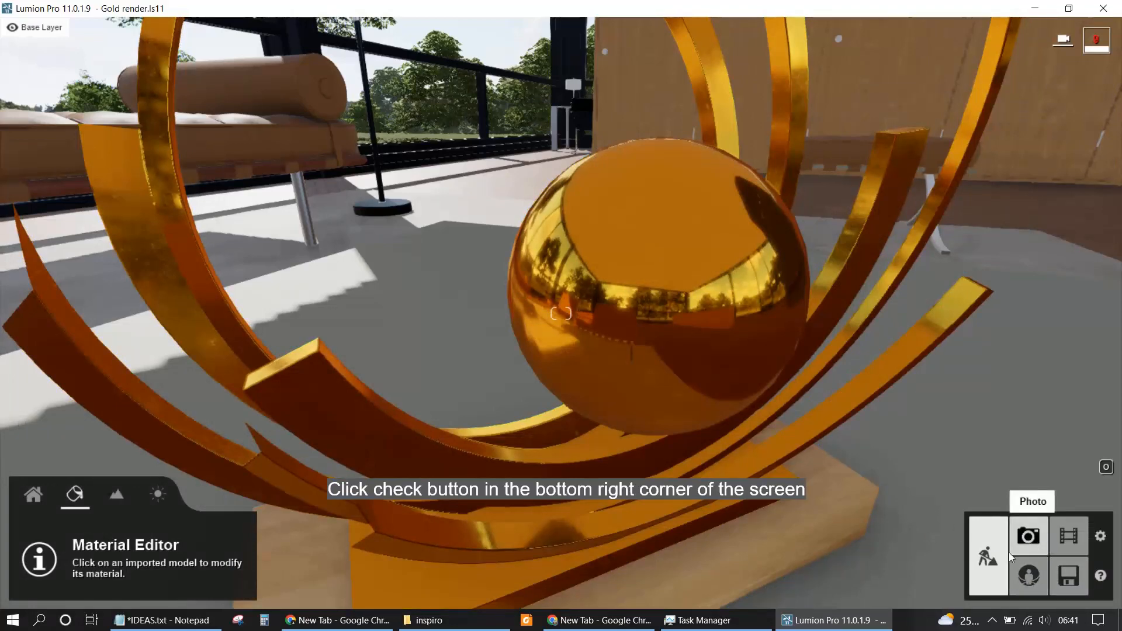
Step: In Photo mode, remove all existing reflection planes from the Reflection effect of shot 11 - Photo
{"action": "left_click", "coordinate": [1036, 539]}
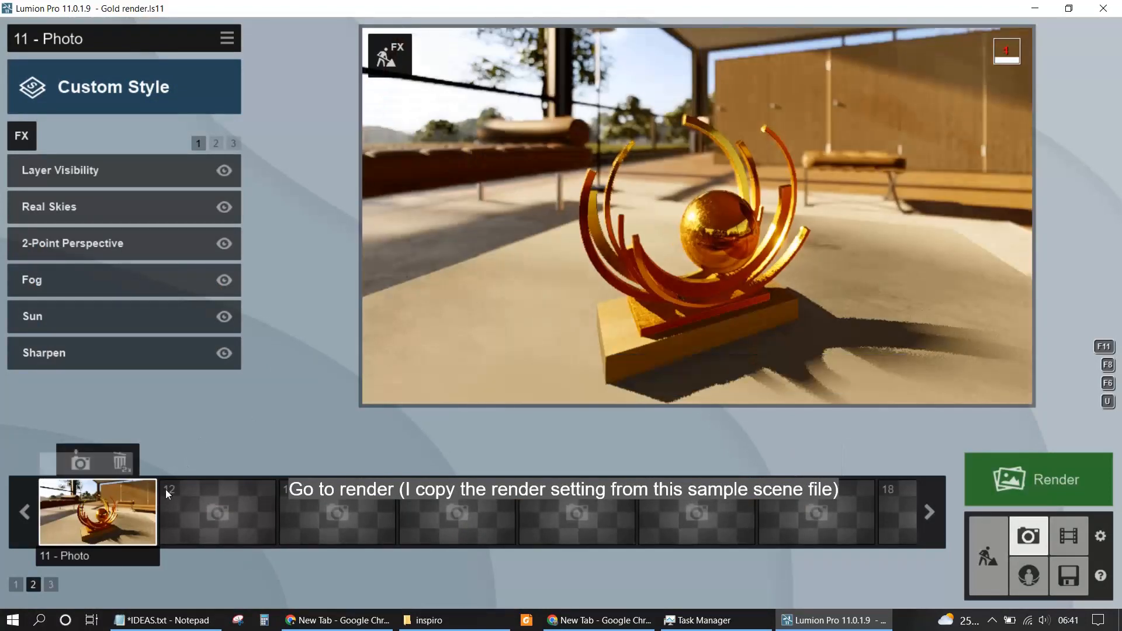
{"action": "left_click", "coordinate": [114, 508]}
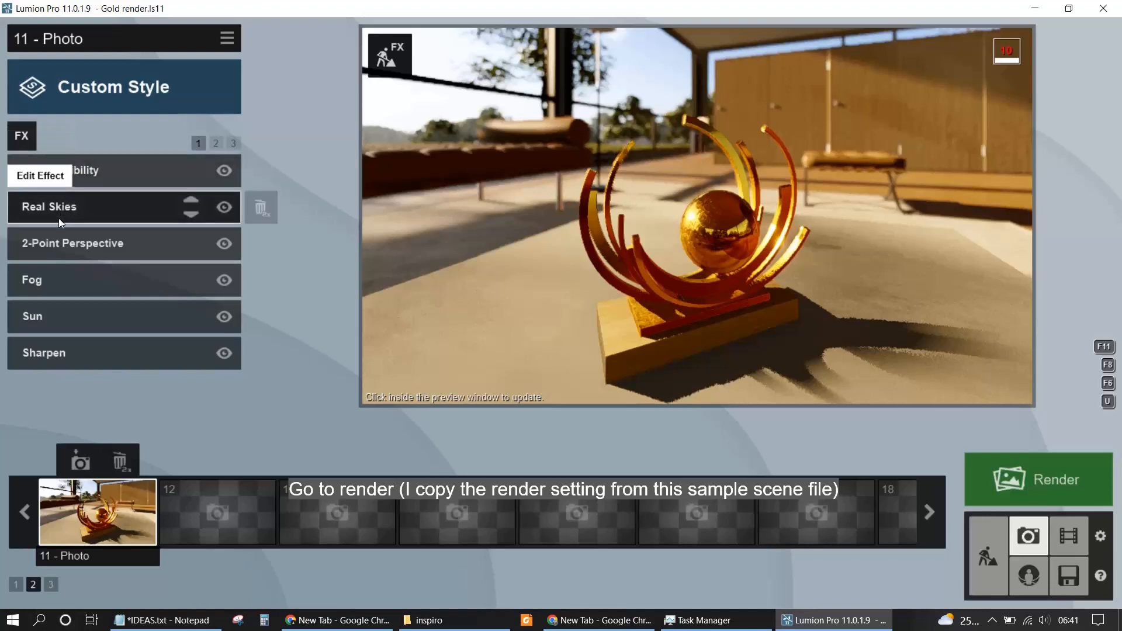
{"action": "left_click", "coordinate": [212, 143]}
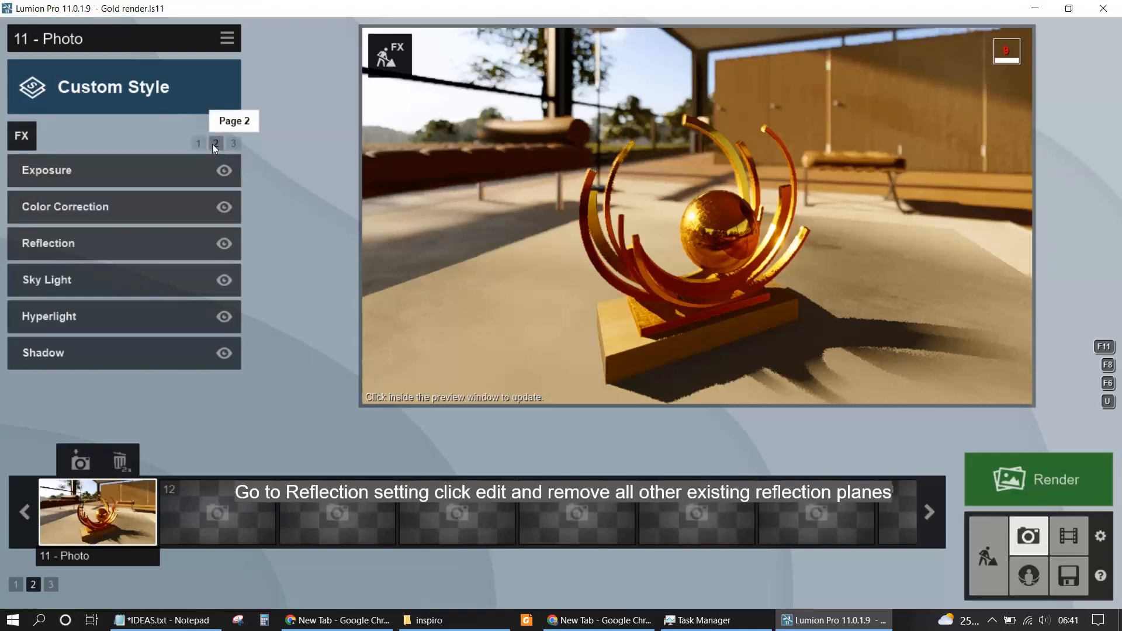
{"action": "left_click", "coordinate": [44, 245]}
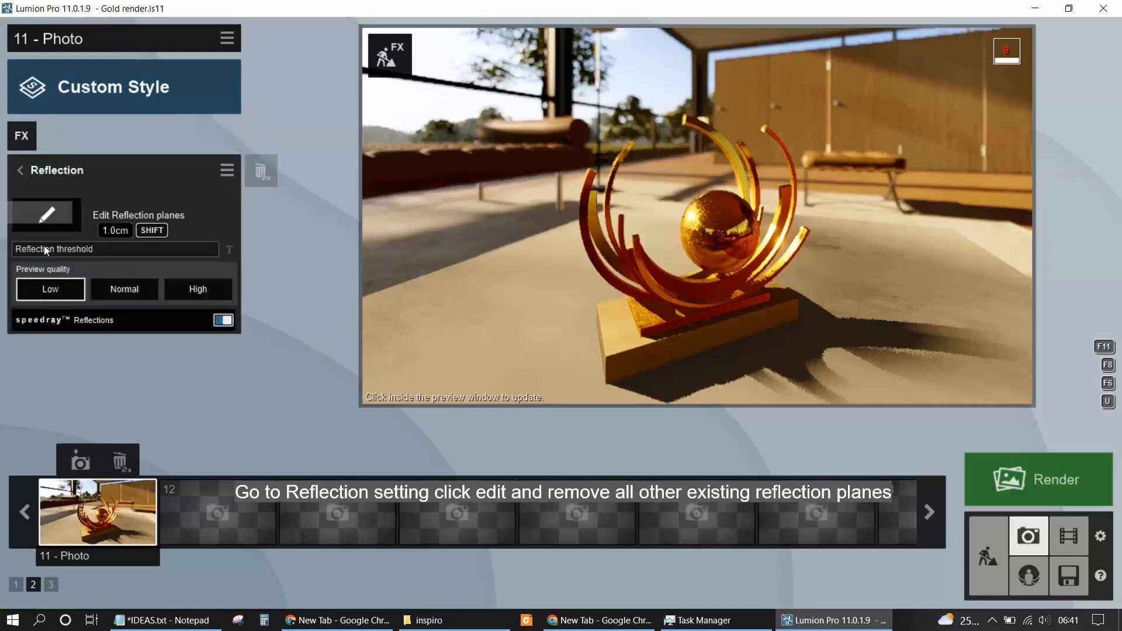
{"action": "left_click", "coordinate": [48, 214]}
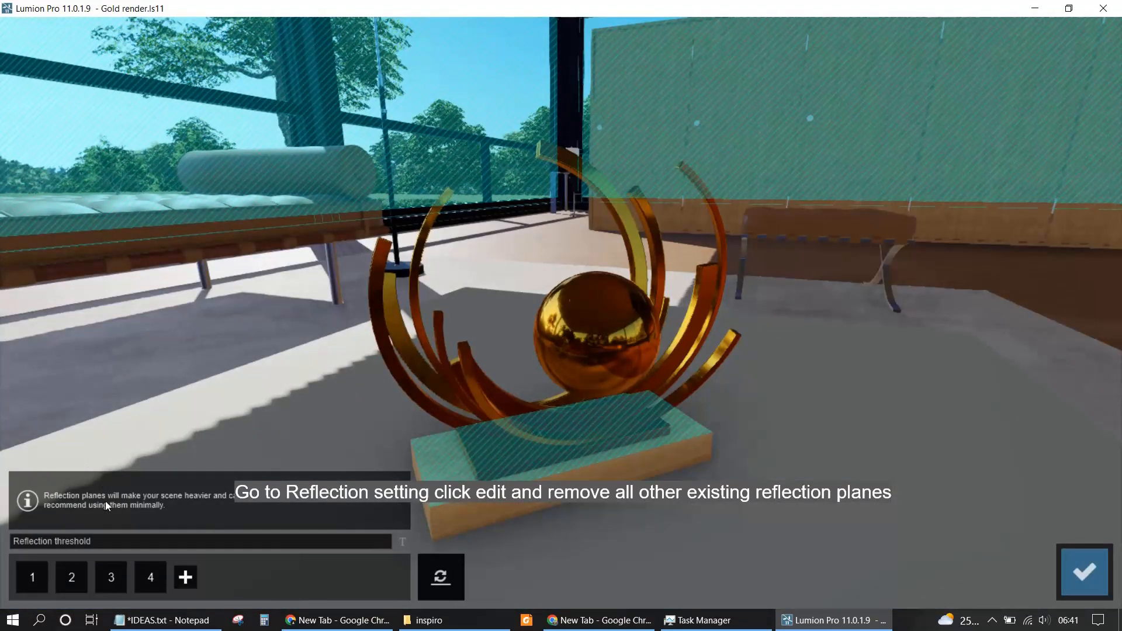
{"action": "left_click", "coordinate": [38, 574]}
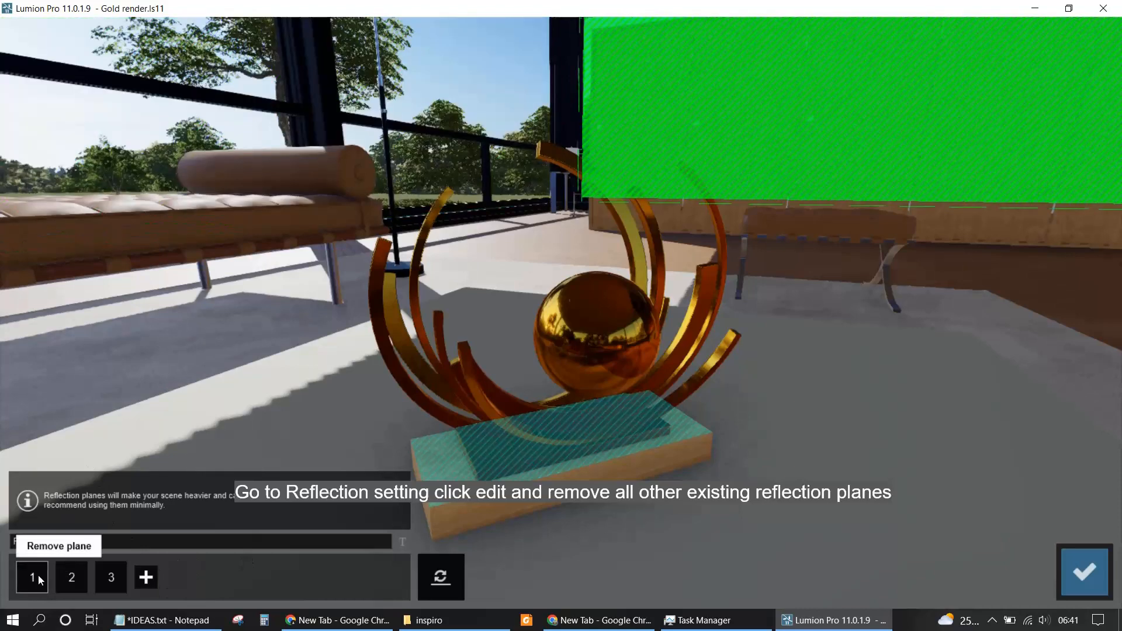
{"action": "left_click", "coordinate": [37, 573]}
{"action": "left_click", "coordinate": [37, 573]}
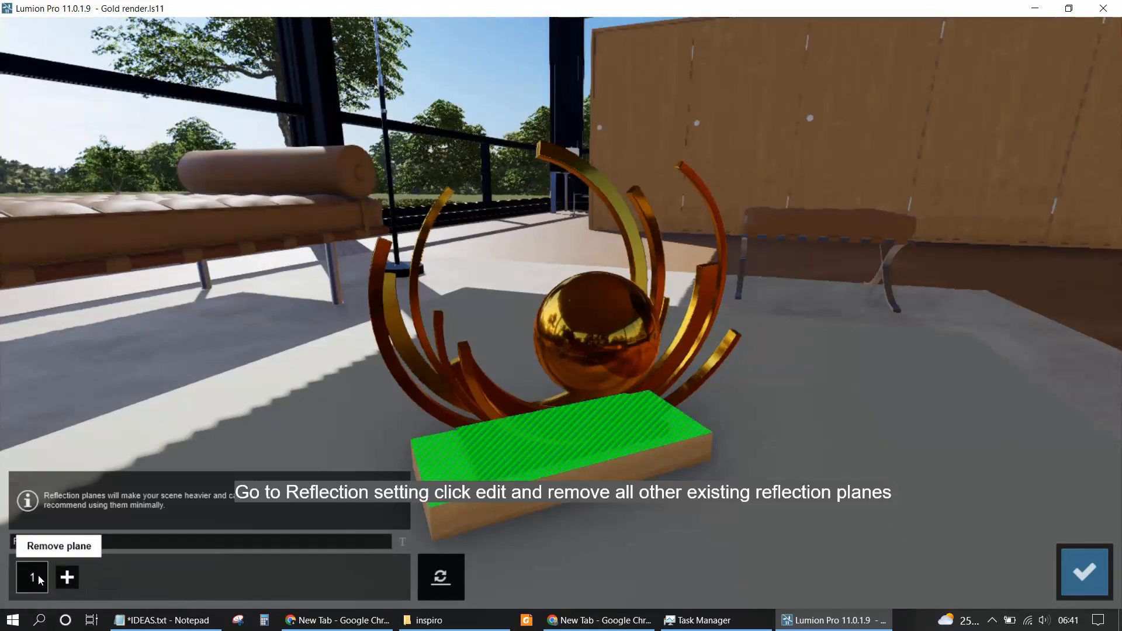
{"action": "left_click", "coordinate": [37, 574]}
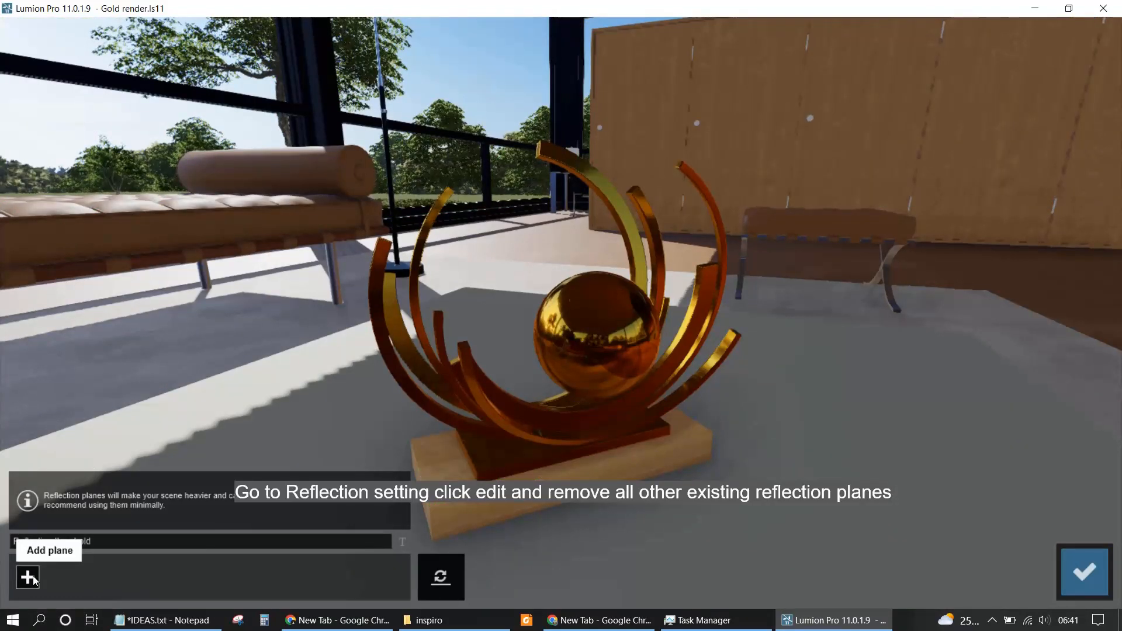
Step: Add one reflection plane on the gold plate and one on the wooden base, and update the photo preview
{"action": "left_click", "coordinate": [33, 578]}
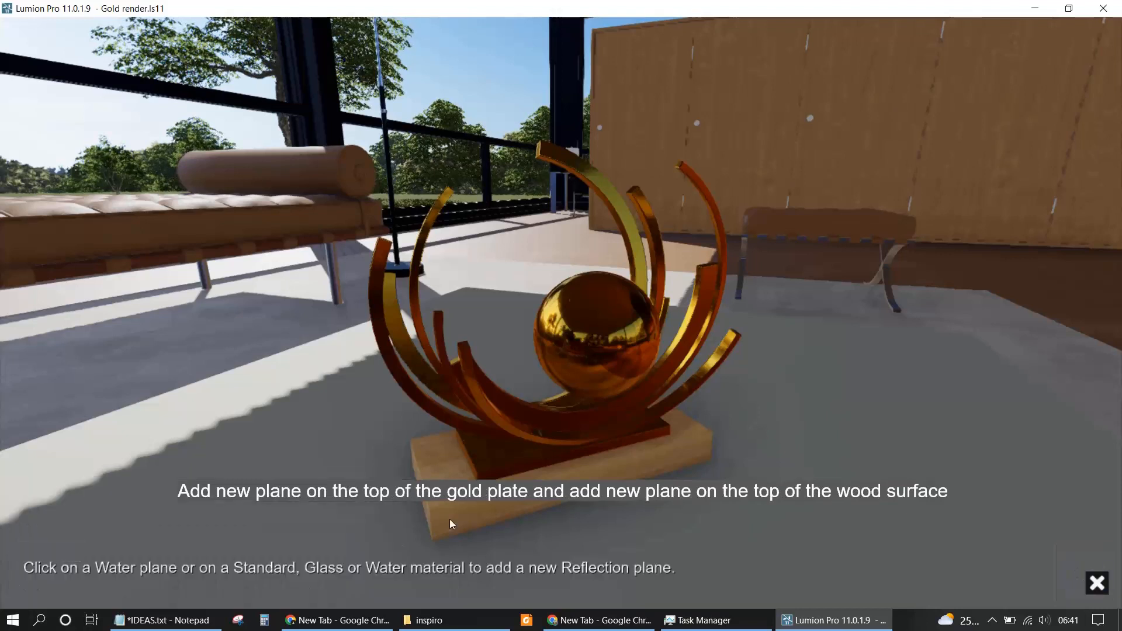
{"action": "left_click", "coordinate": [509, 449]}
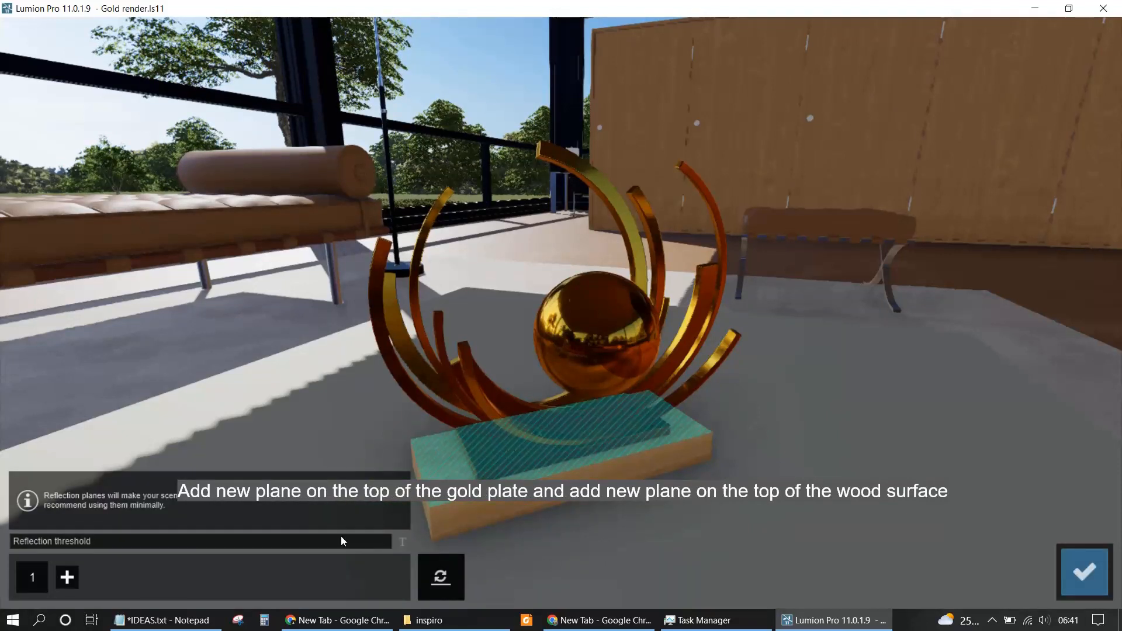
{"action": "left_click", "coordinate": [67, 577]}
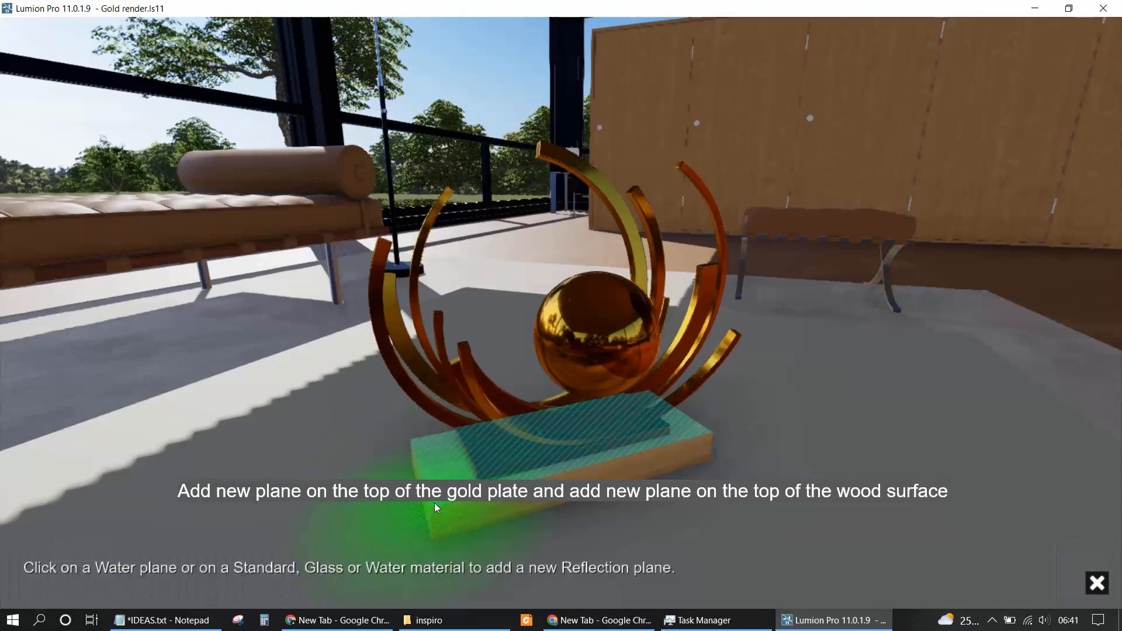
{"action": "left_click", "coordinate": [435, 504]}
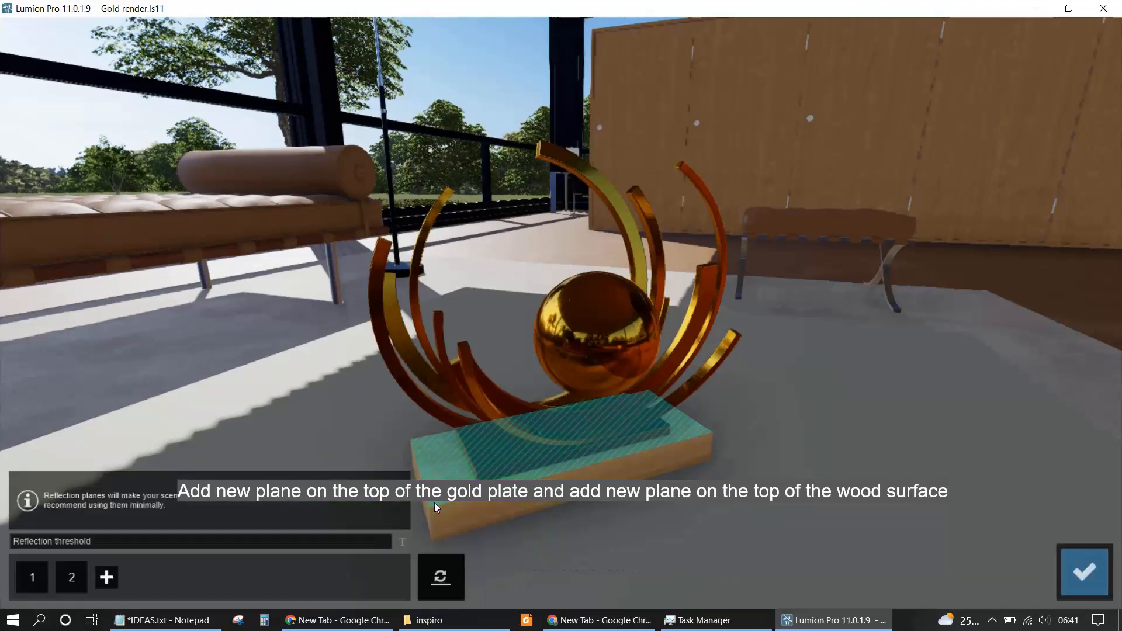
{"action": "left_click", "coordinate": [1097, 577]}
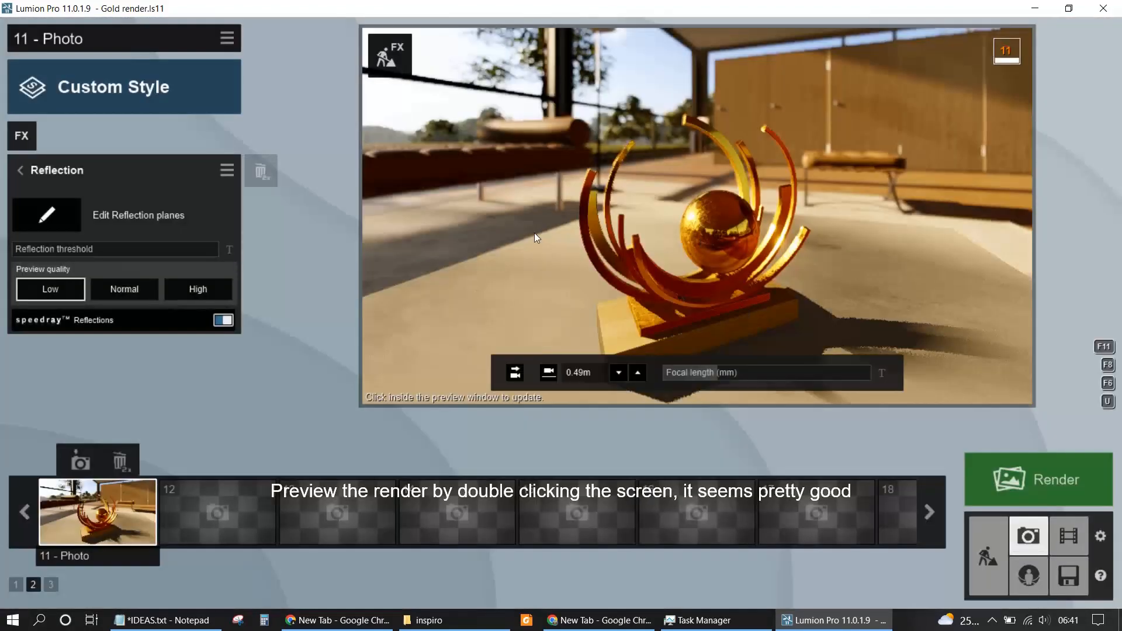
{"action": "double_click", "coordinate": [637, 184]}
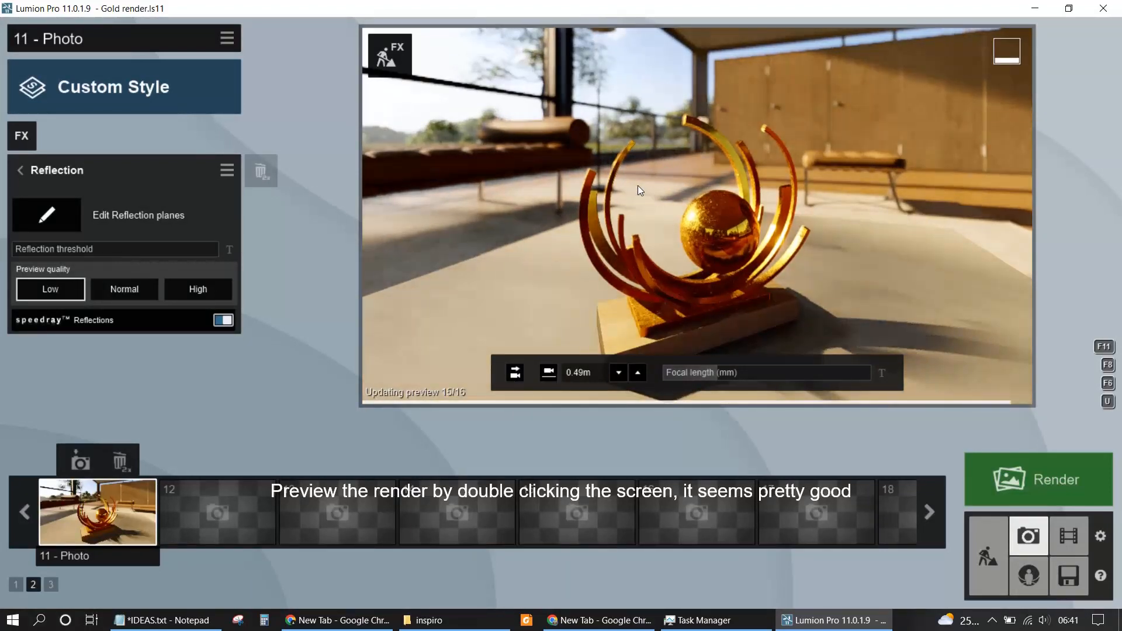
Step: Render the current shot at 1920x1080 as a JPG named "GOLD render result" and open its output folder
{"action": "left_click", "coordinate": [1030, 491]}
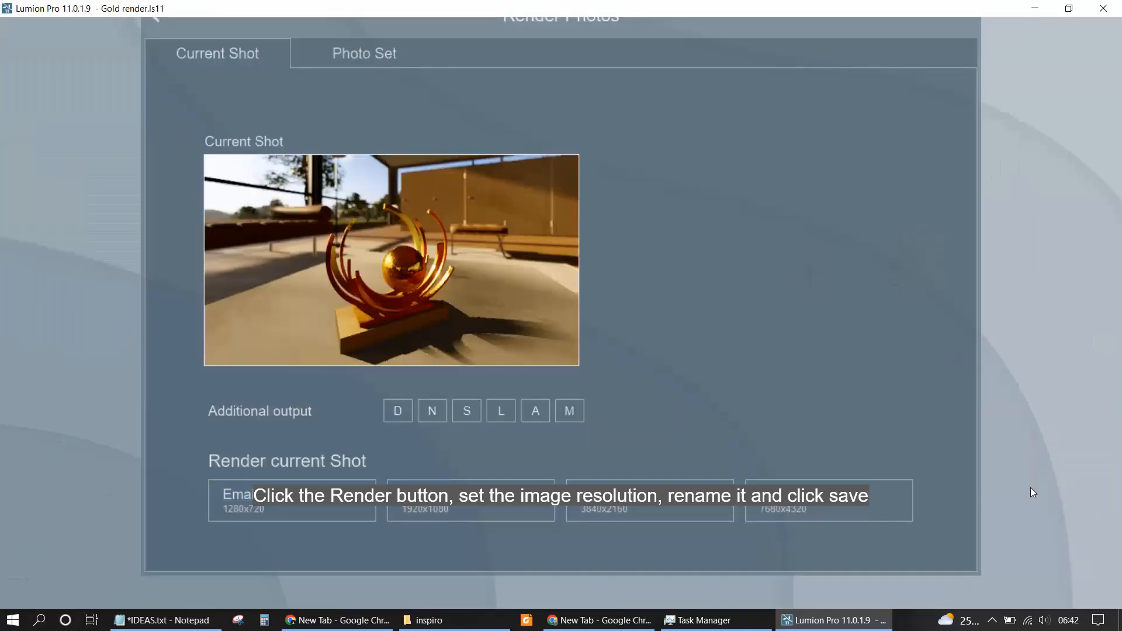
{"action": "left_click", "coordinate": [440, 509]}
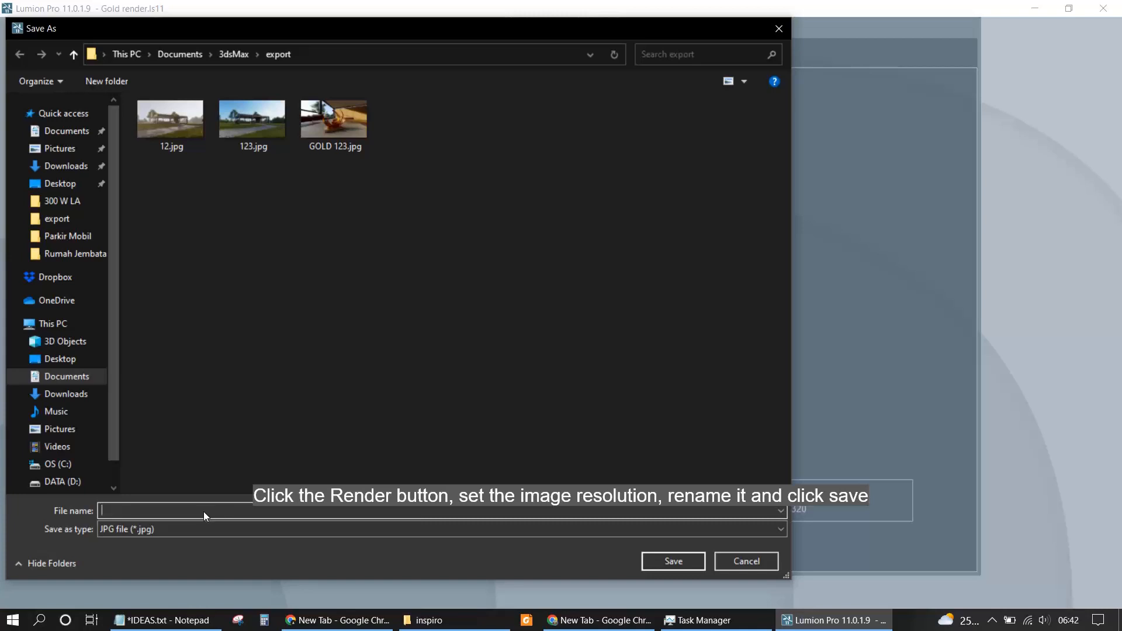
{"action": "type", "text": "GOLD"}
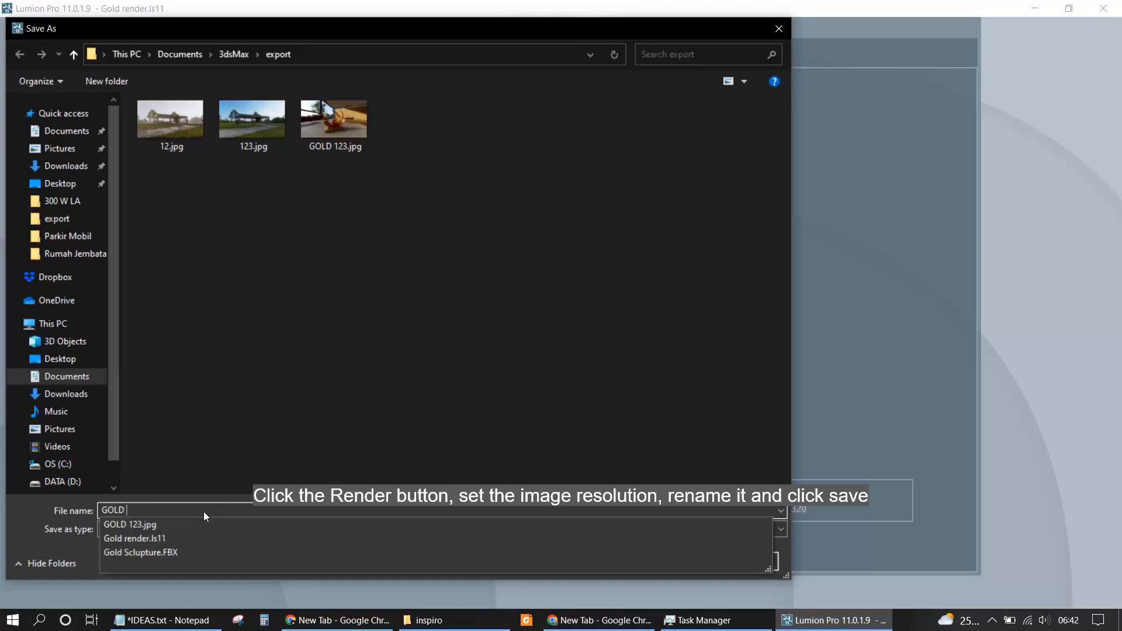
{"action": "type", "text": " render result"}
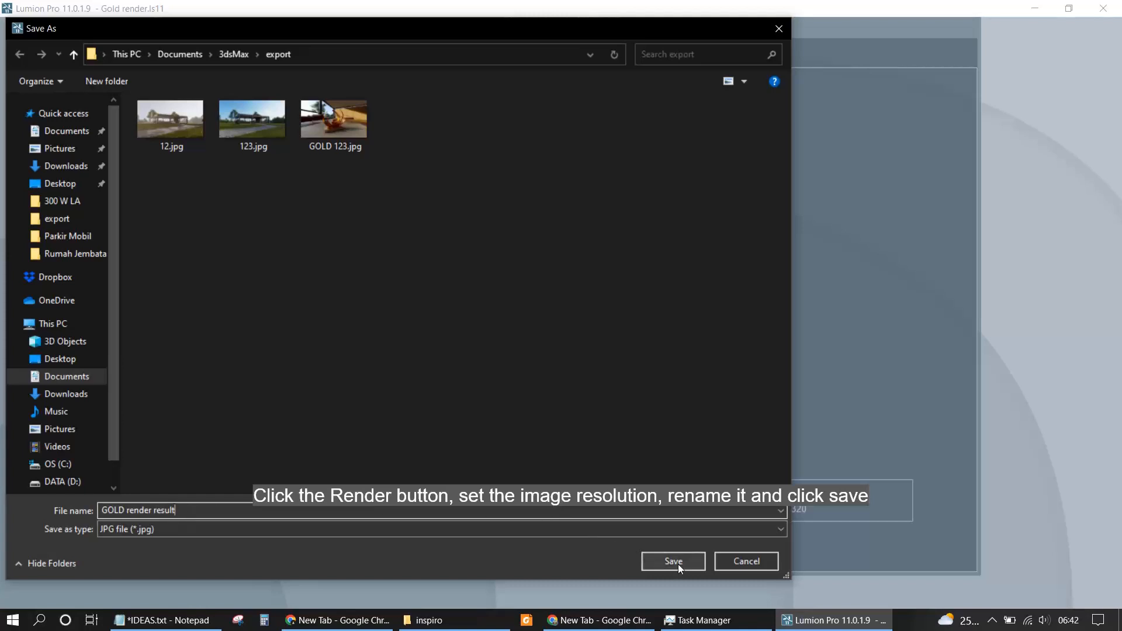
{"action": "left_click", "coordinate": [677, 563]}
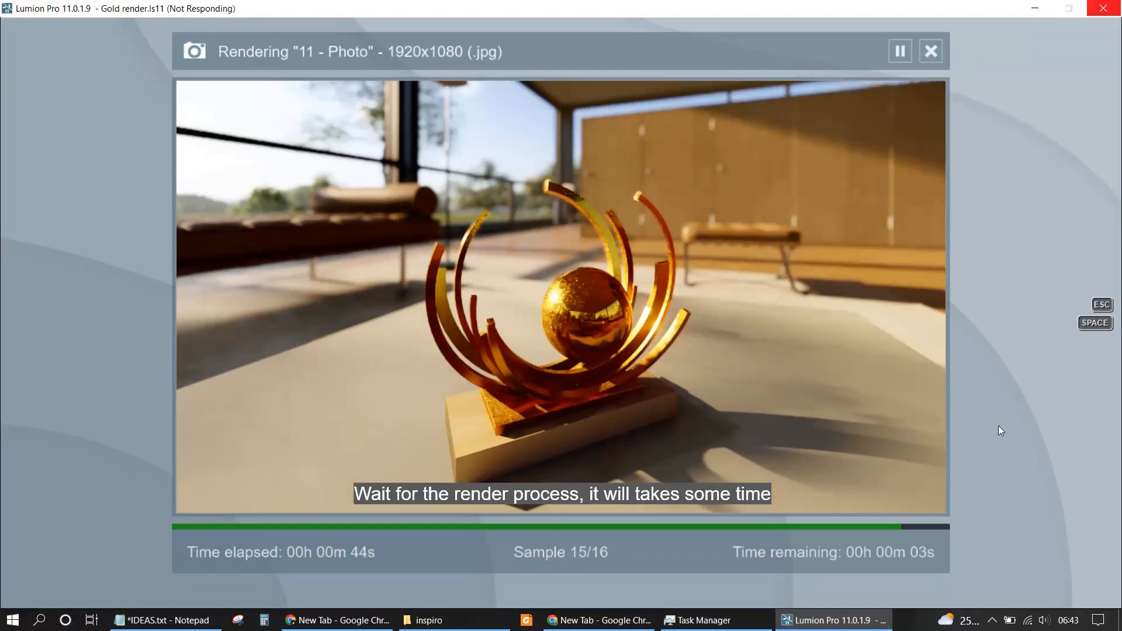
{"action": "left_click", "coordinate": [679, 492]}
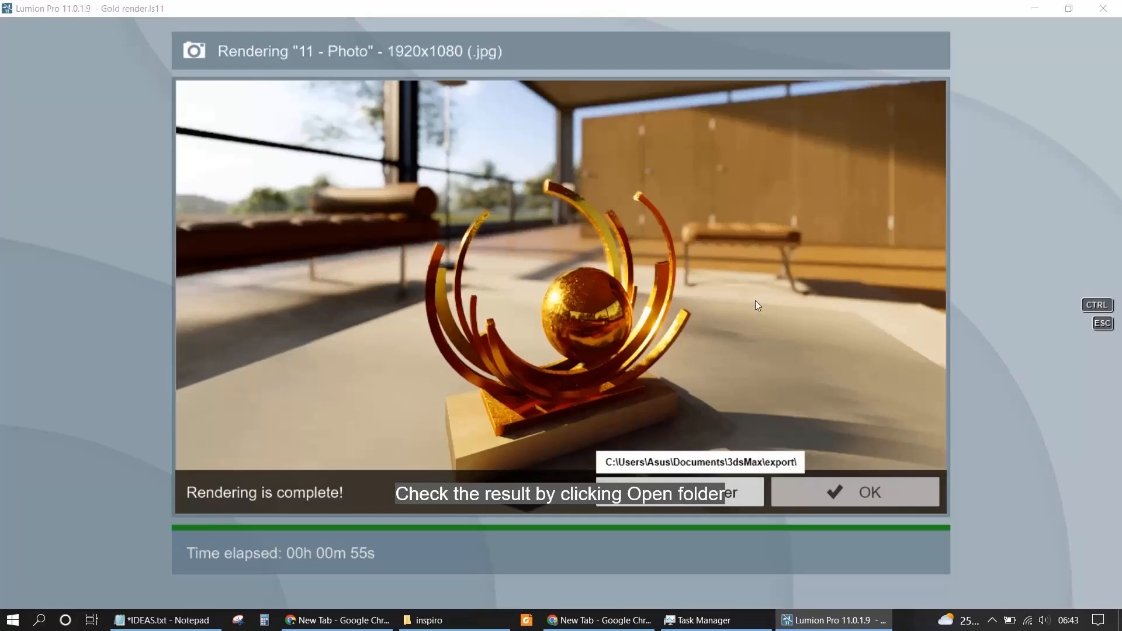